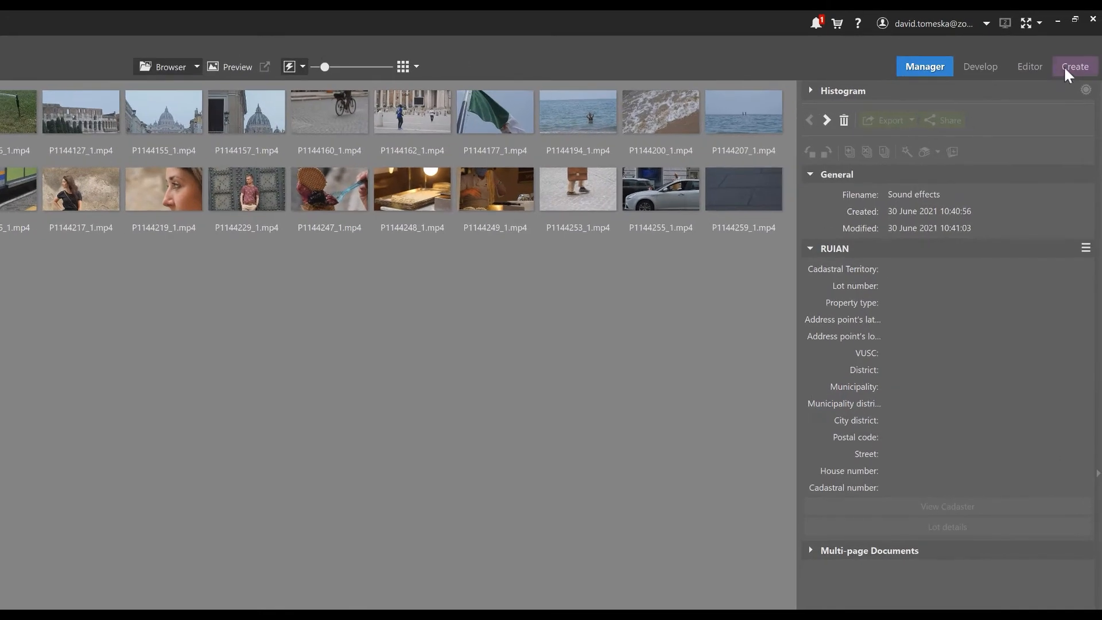
- Create a new video project and rename it Italy - Rome
click(1064, 68)
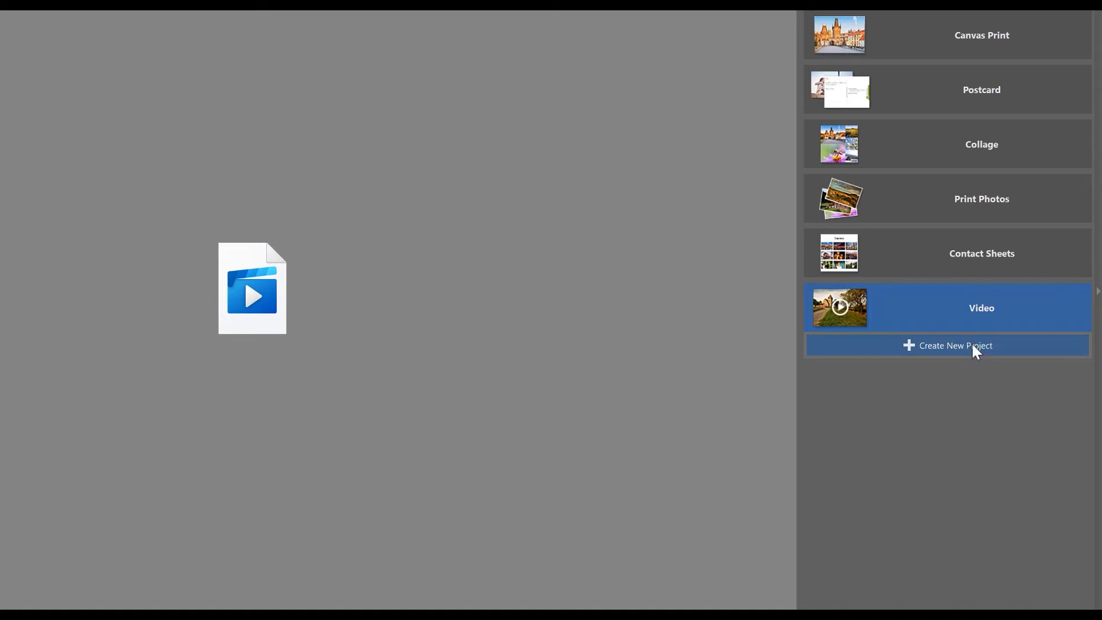
click(969, 345)
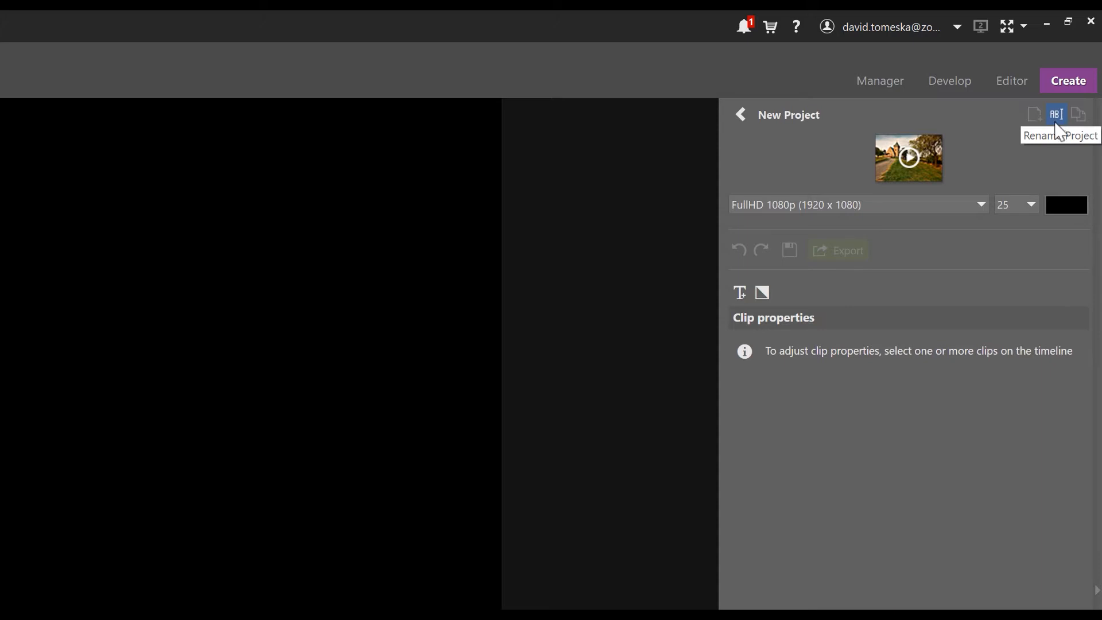
click(1058, 116)
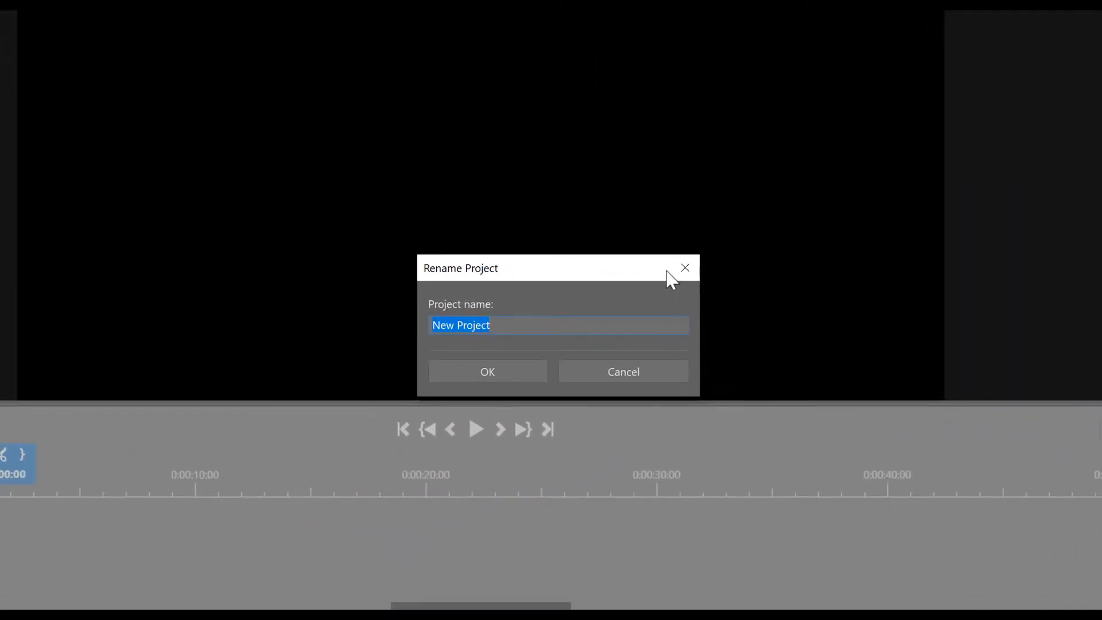
key(BackSpace)
text(Italy - Rome)
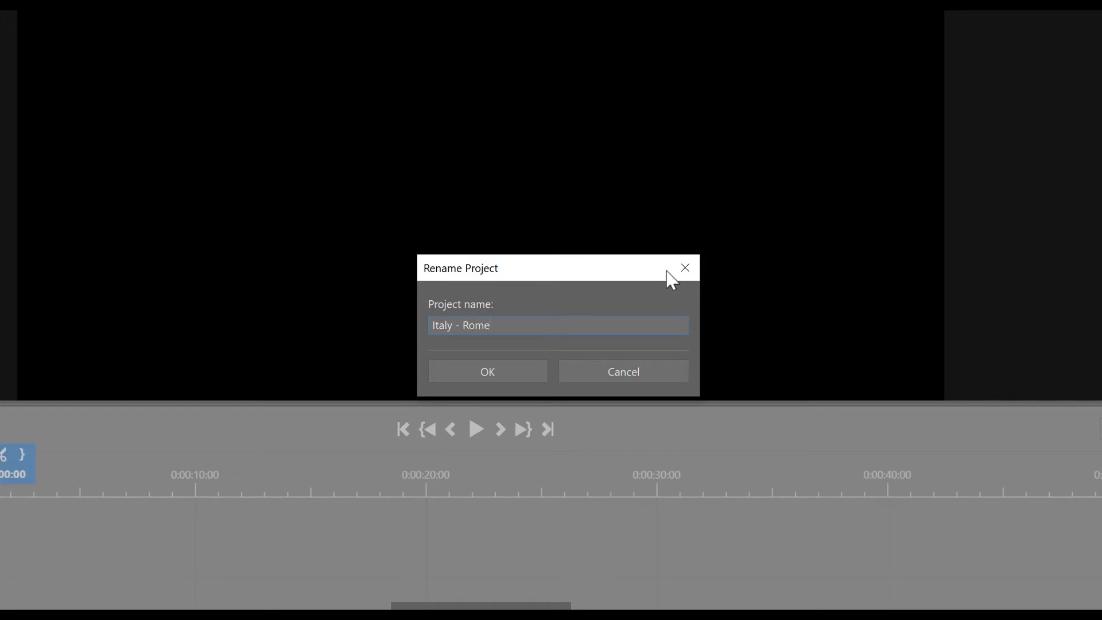
key(Return)
click(473, 373)
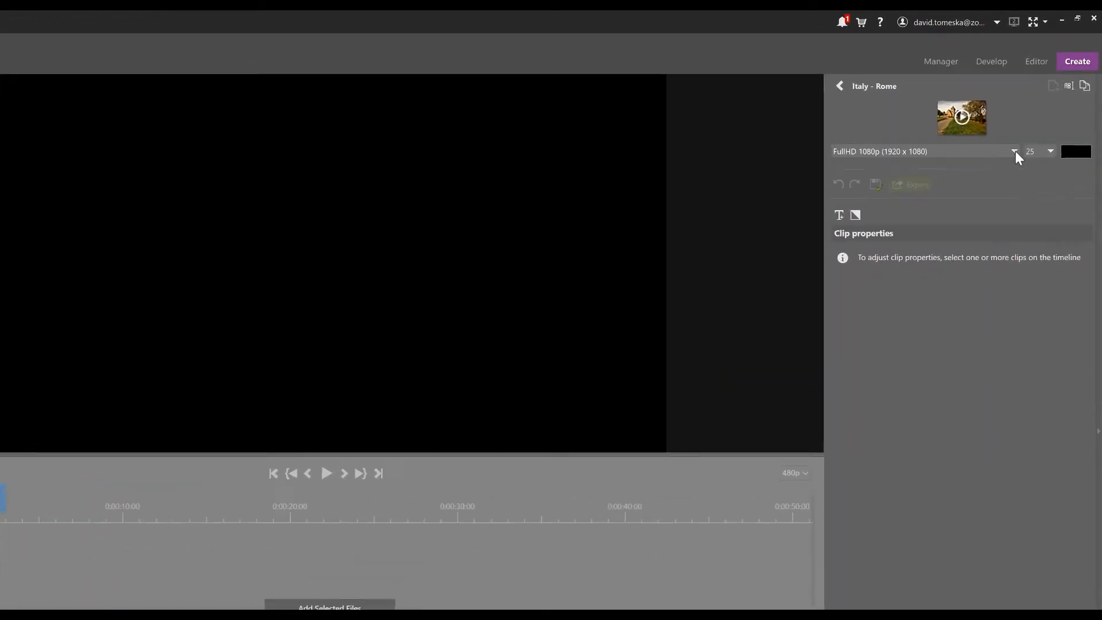
- Set the project resolution to FullHD 1080p (1920 x 1080) and the frame rate to 25 FPS
click(1034, 119)
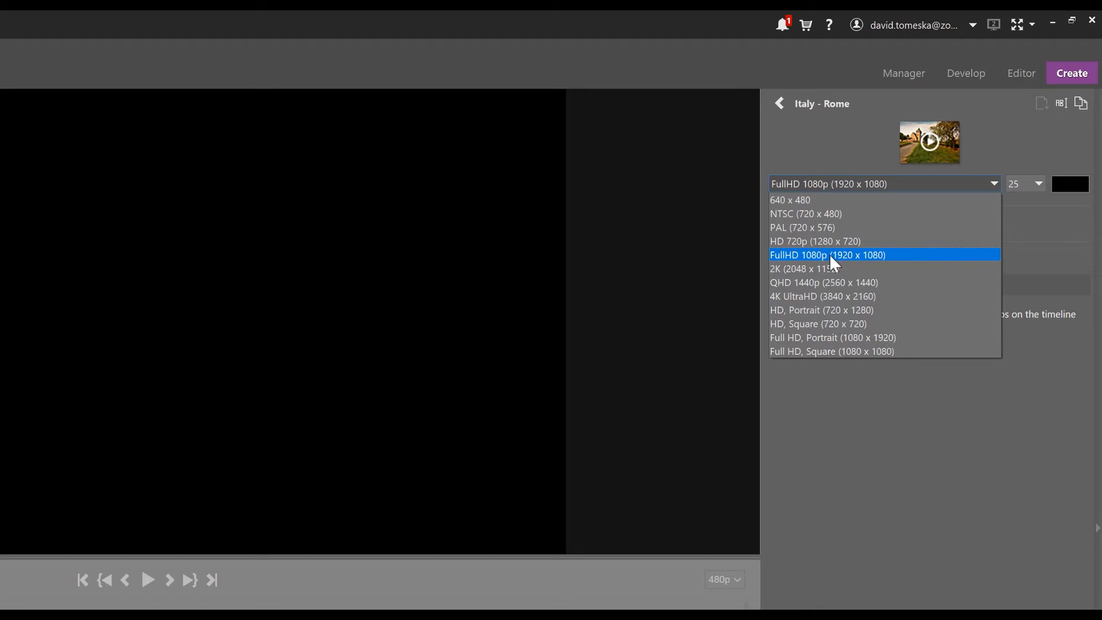
click(905, 257)
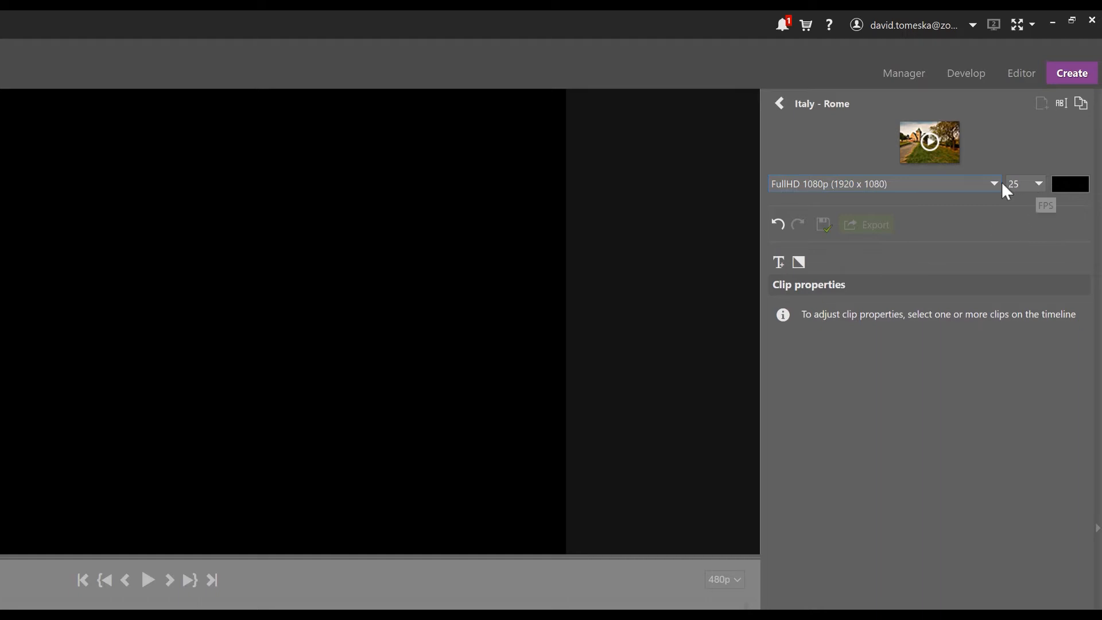
click(1039, 184)
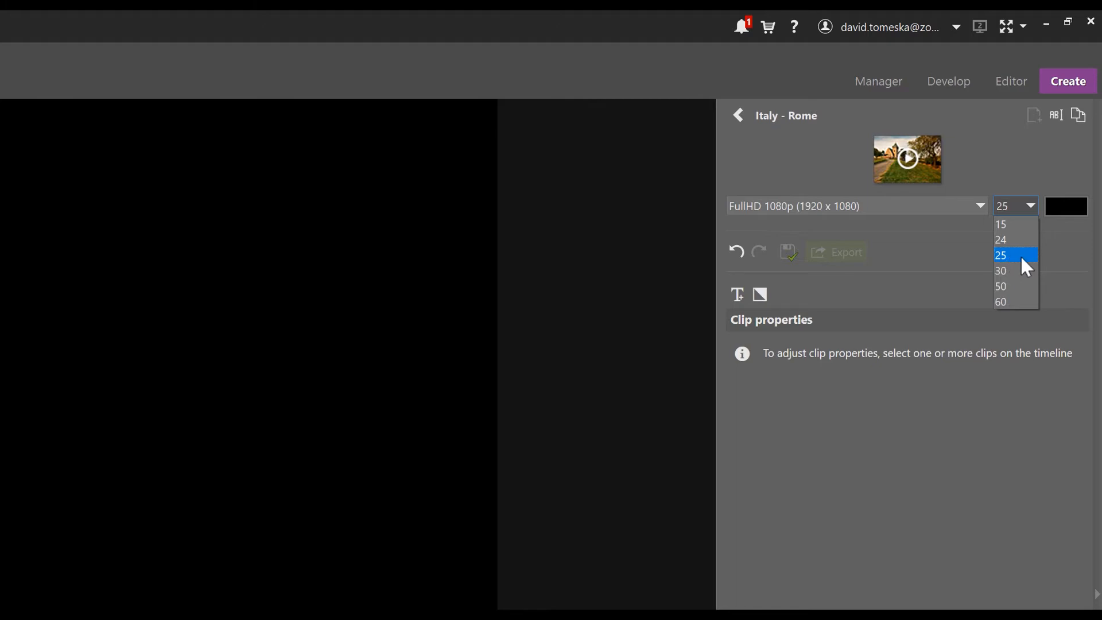
click(1021, 259)
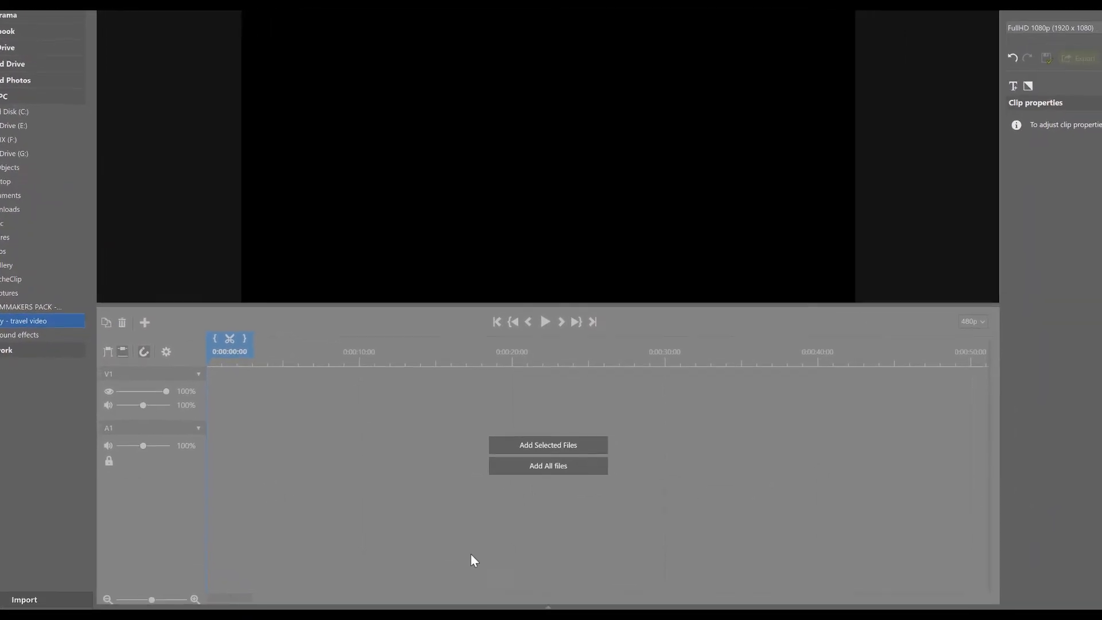
- Show the project folder's files below the timeline and place P1144255_1.mp4 at the start of track V1
click(547, 608)
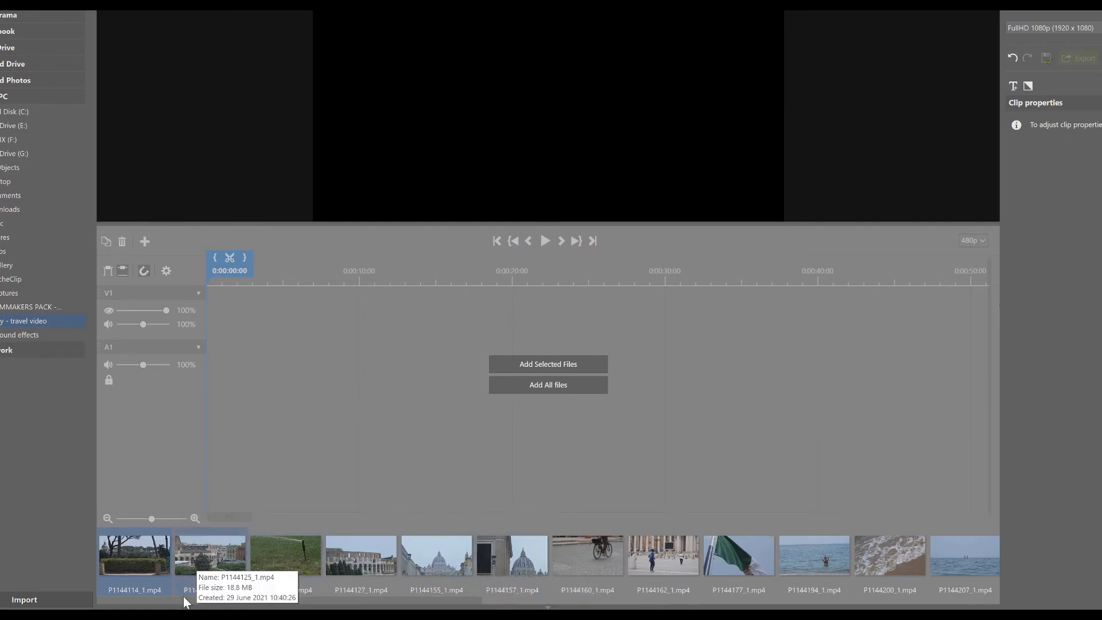
drag(202, 600, 740, 584)
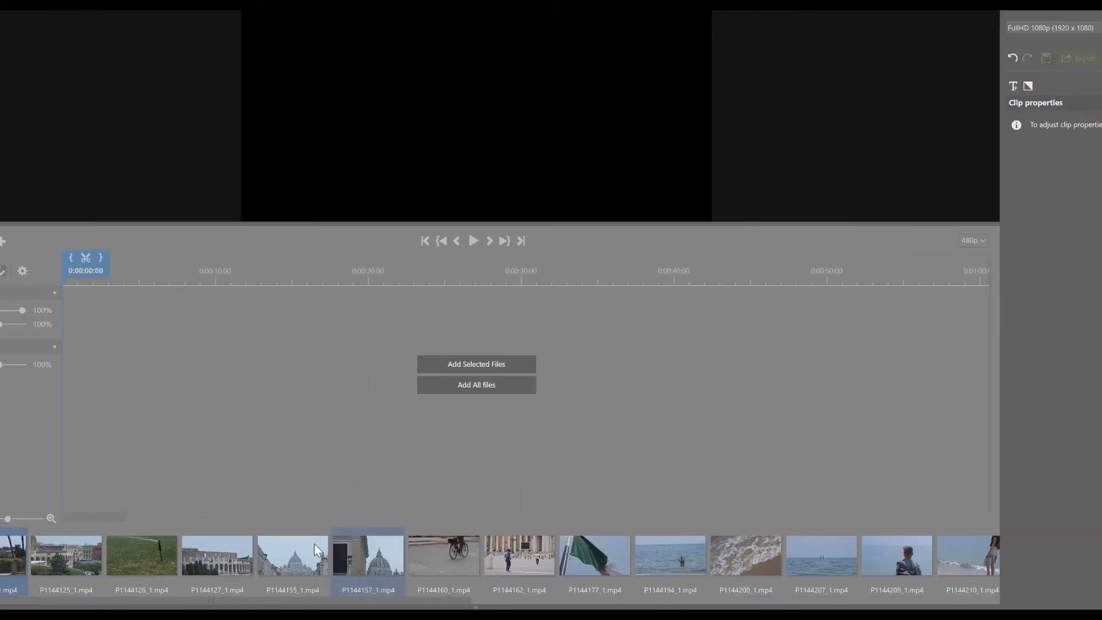
drag(661, 597, 847, 592)
drag(790, 568, 64, 335)
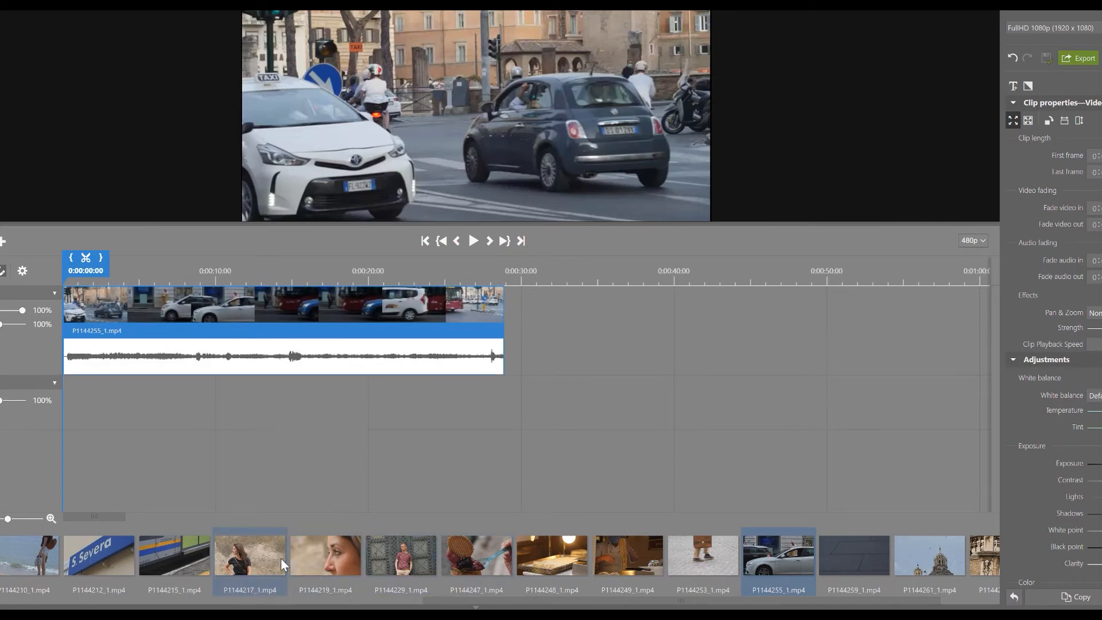
- Select the files P1144247_1.mp4 through P1144253_1.mp4 in the file browser and deselect the timeline clip
click(487, 565)
shift+click(552, 565)
shift+click(717, 562)
drag(638, 562, 457, 544)
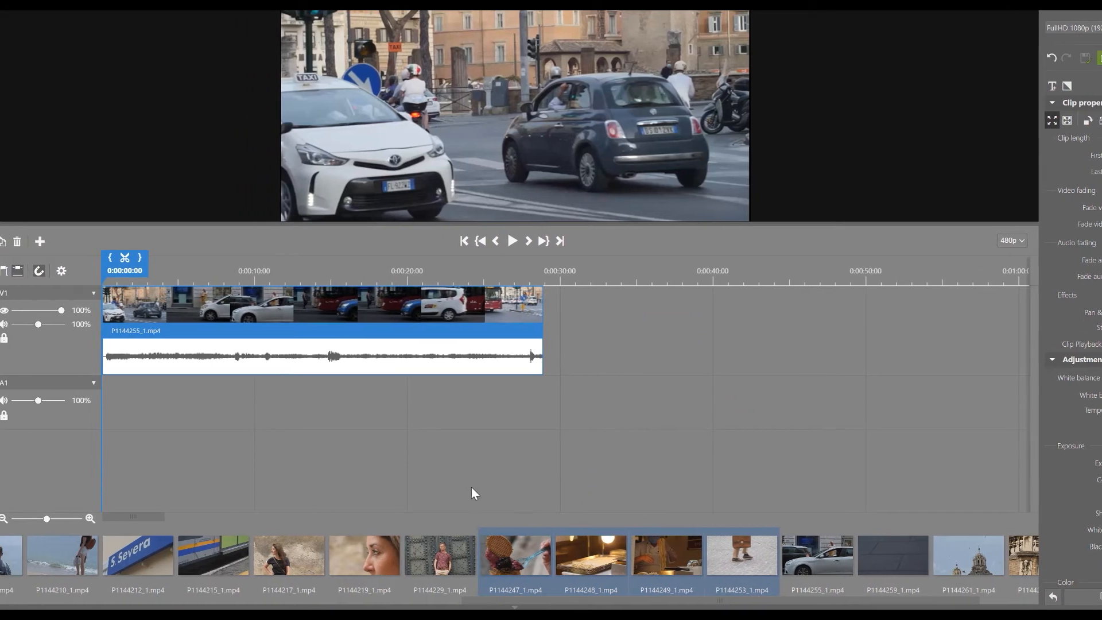
click(437, 485)
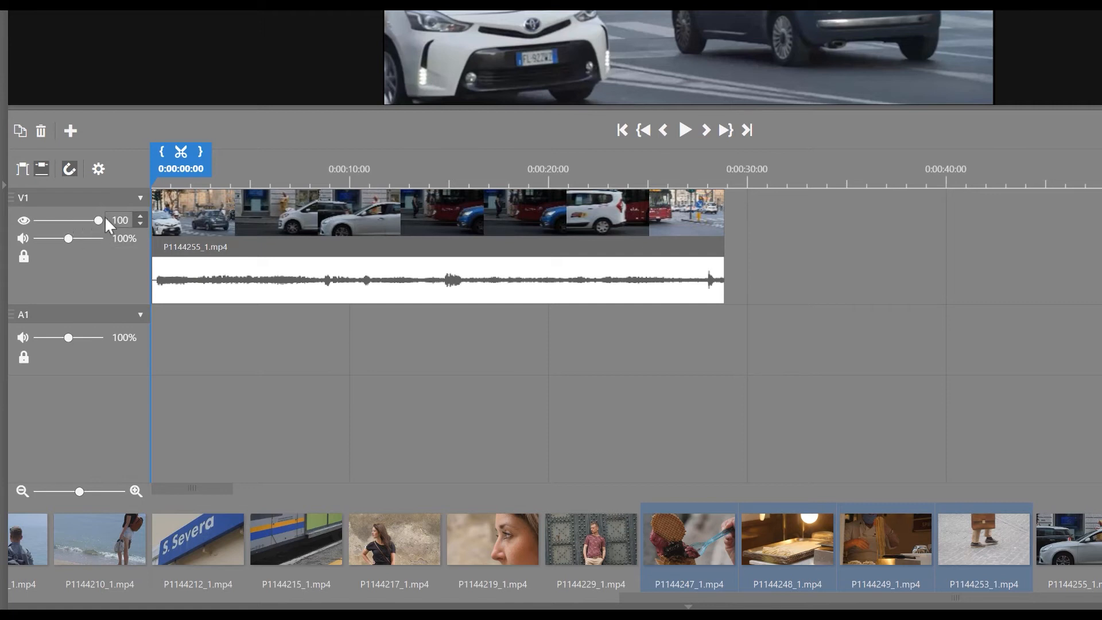
drag(101, 220, 132, 227)
click(99, 170)
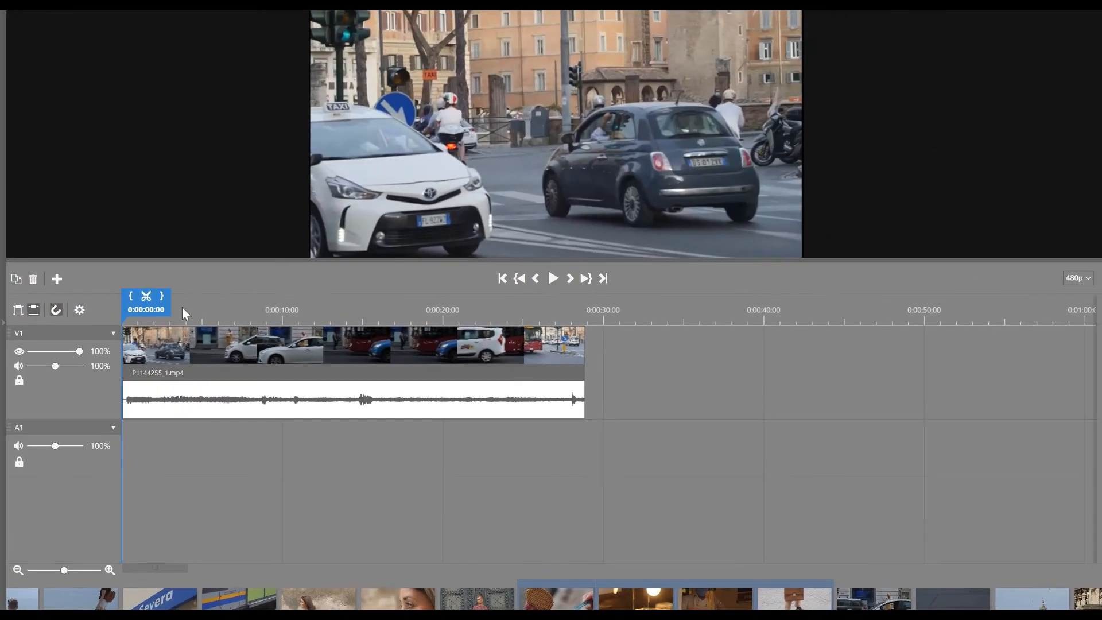
- Split the P1144255_1.mp4 clip on track V1 at 0:00:08:06, undoing any trial trimming of its end
drag(143, 309, 270, 313)
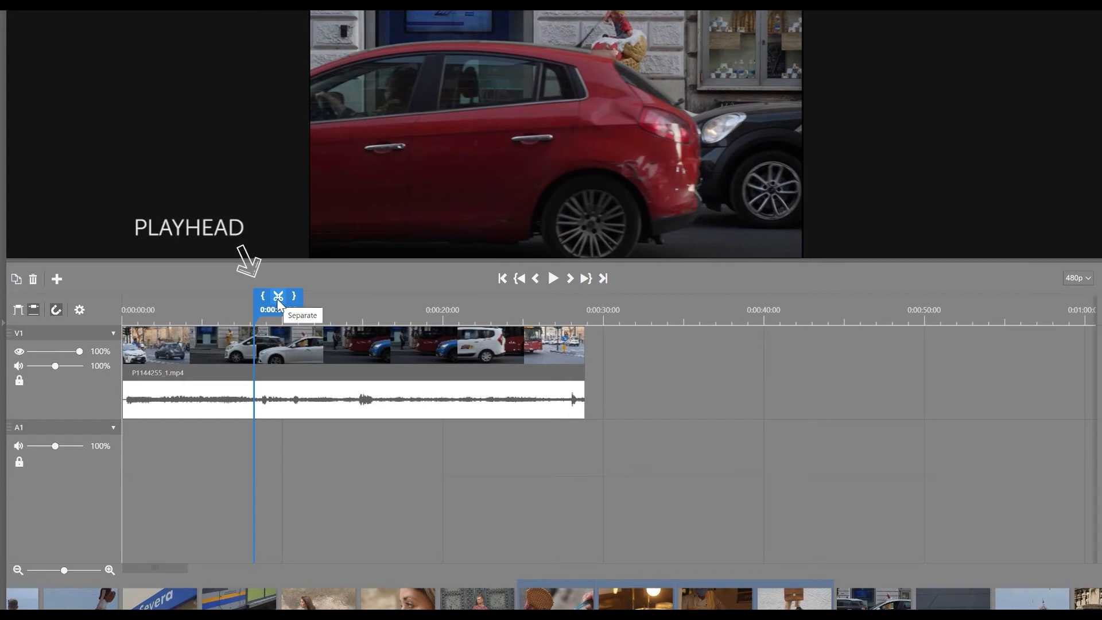
click(267, 345)
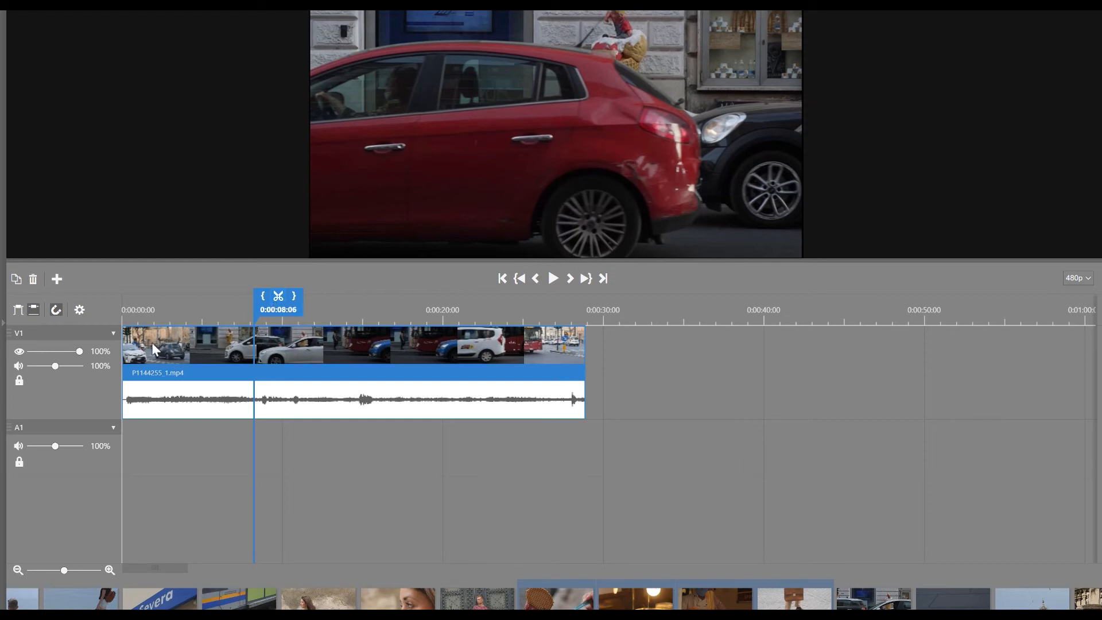
mouse_move(123, 346)
mouse_down()
mouse_move(251, 349)
mouse_move(123, 350)
mouse_up()
drag(580, 347, 255, 350)
key(ctrl+z)
key(s)
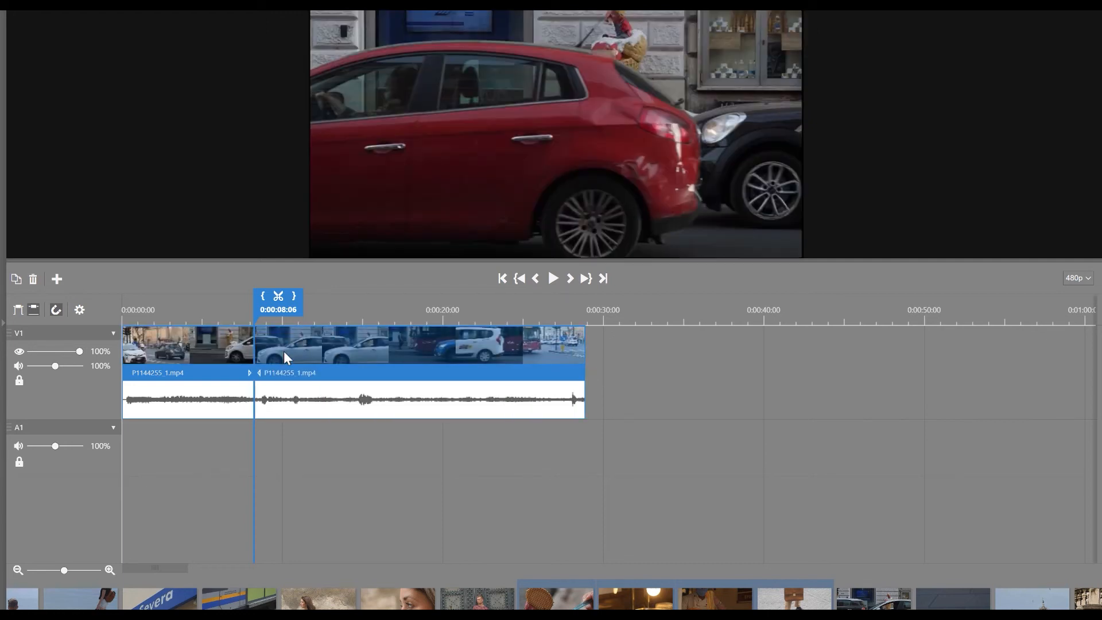
- Delete the first segment of the split P1144255_1.mp4 clip and move the playhead to 0:00:11:03
click(200, 343)
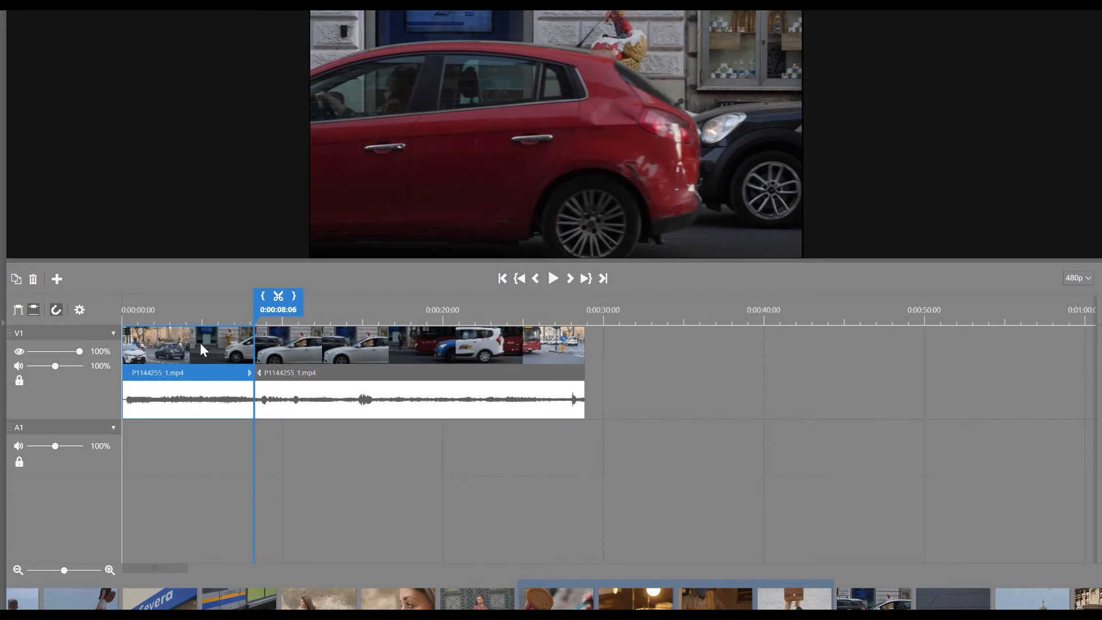
key(Delete)
drag(277, 313, 322, 317)
- Remove the empty gap at the start of track V1 so the remaining clip begins at zero
click(189, 367)
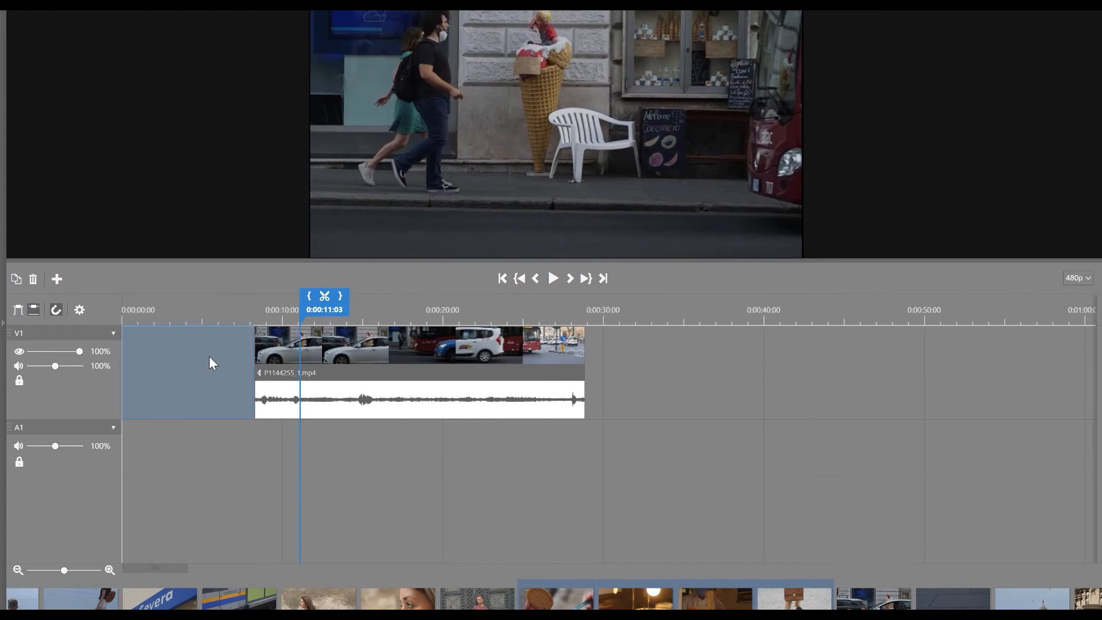
click(191, 404)
click(195, 392)
drag(360, 349, 325, 361)
click(210, 360)
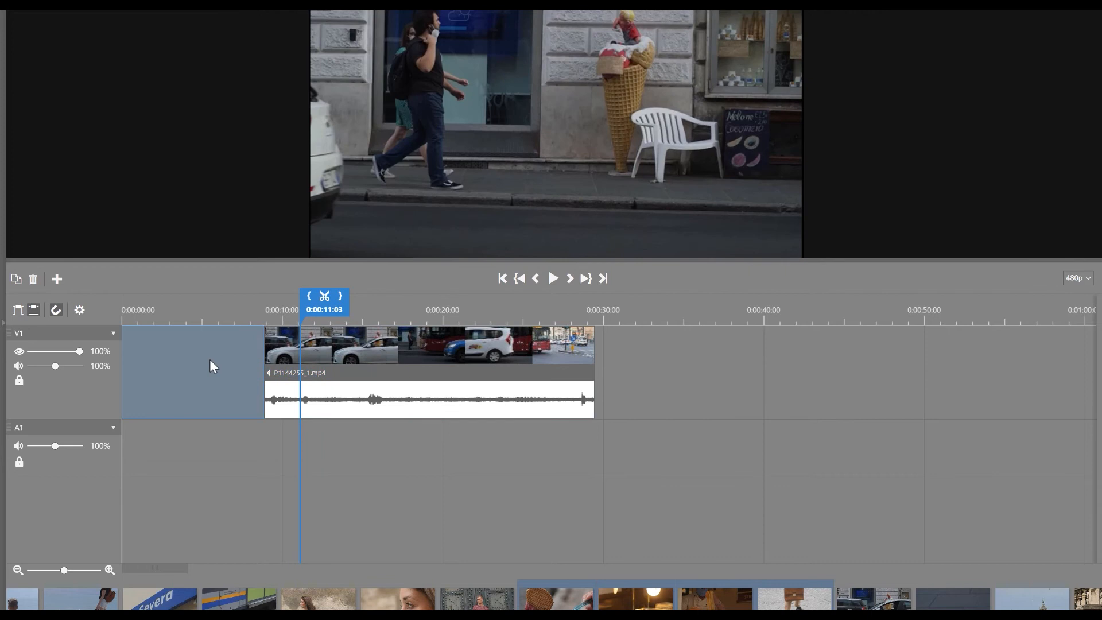
key(Delete)
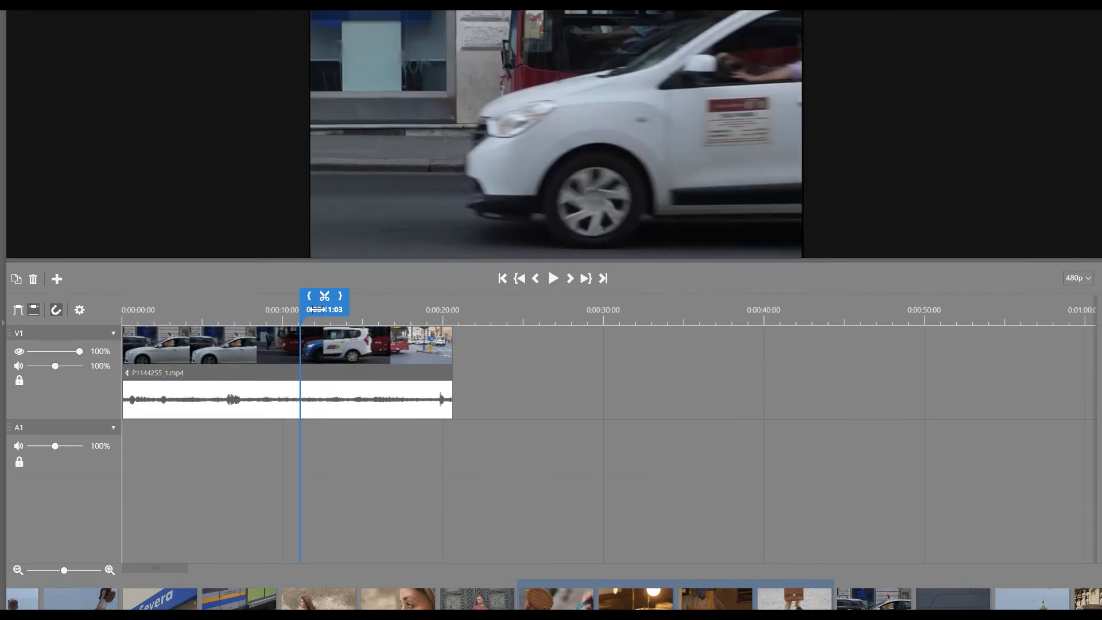
- Move the playhead to 0:00:06:23 and place P1144253_1.mp4 on track V1 at about 0:00:28, leaving a gap after the first clip
drag(317, 308, 252, 327)
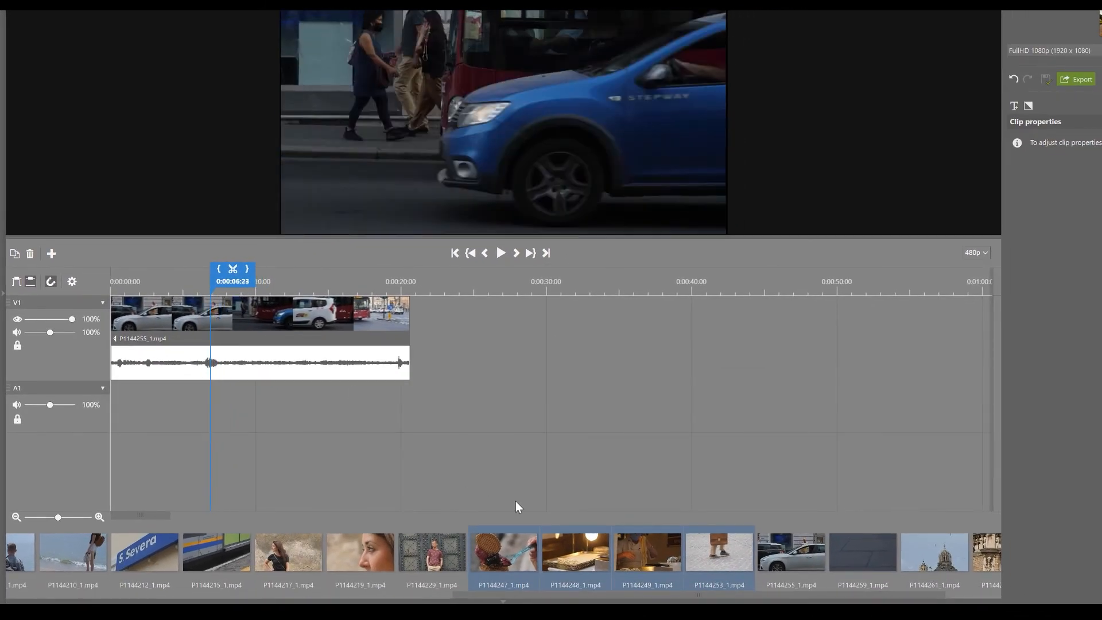
click(448, 542)
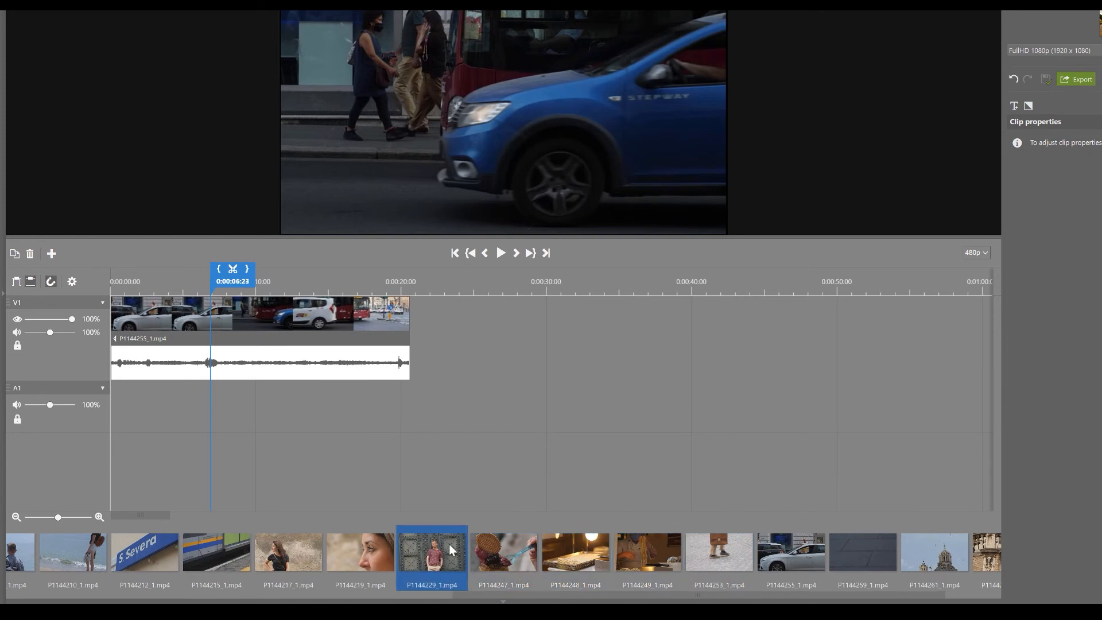
click(642, 557)
drag(722, 556, 514, 344)
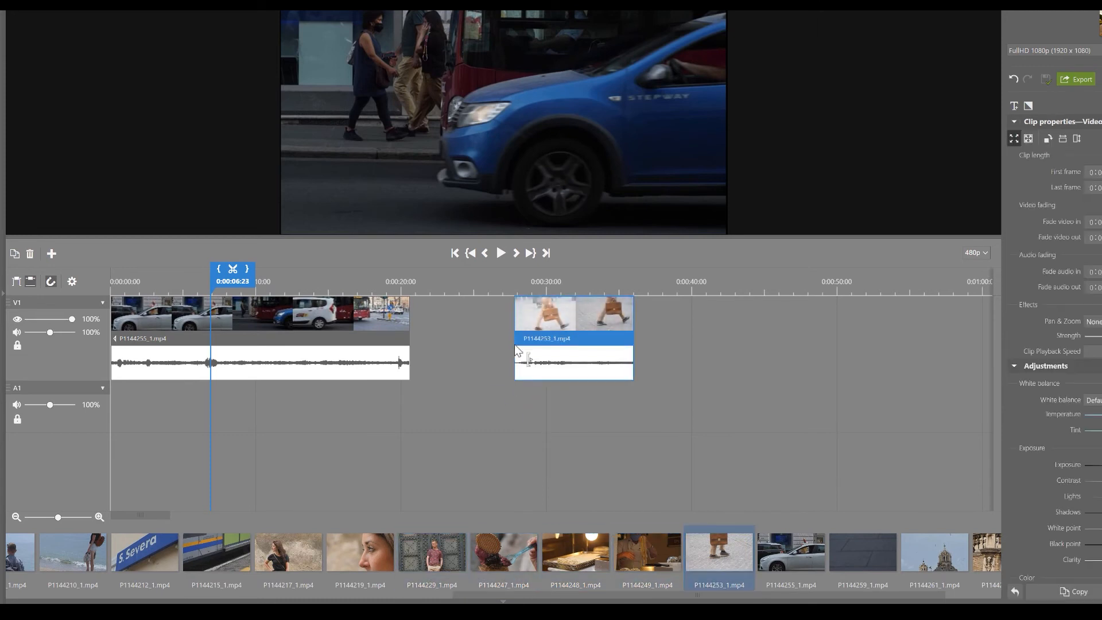
- Split the P1144253_1.mp4 clip at 0:00:30:21 and delete its first segment
drag(241, 275, 582, 277)
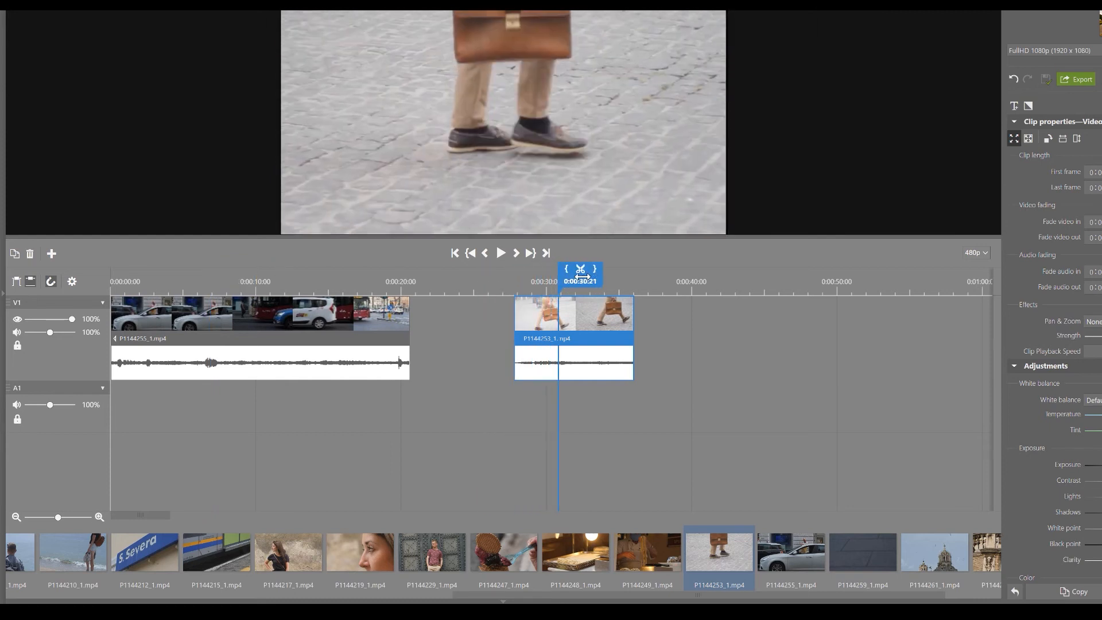
key(s)
click(529, 315)
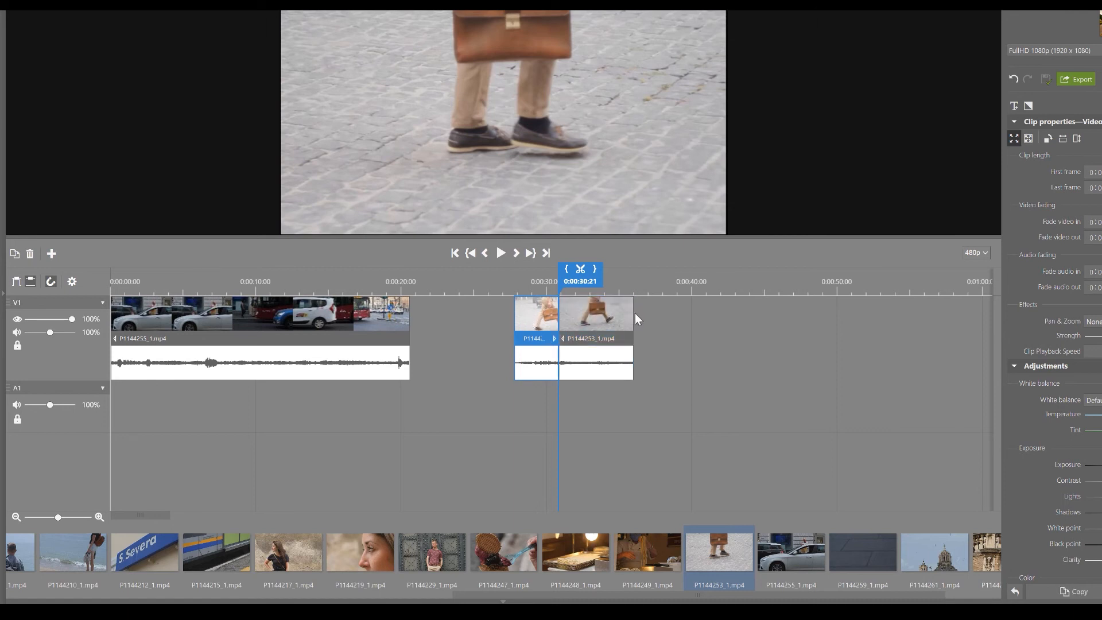
key(Delete)
- Delete the empty gap between the two clips on track V1 so they join
key(space)
click(497, 322)
key(Delete)
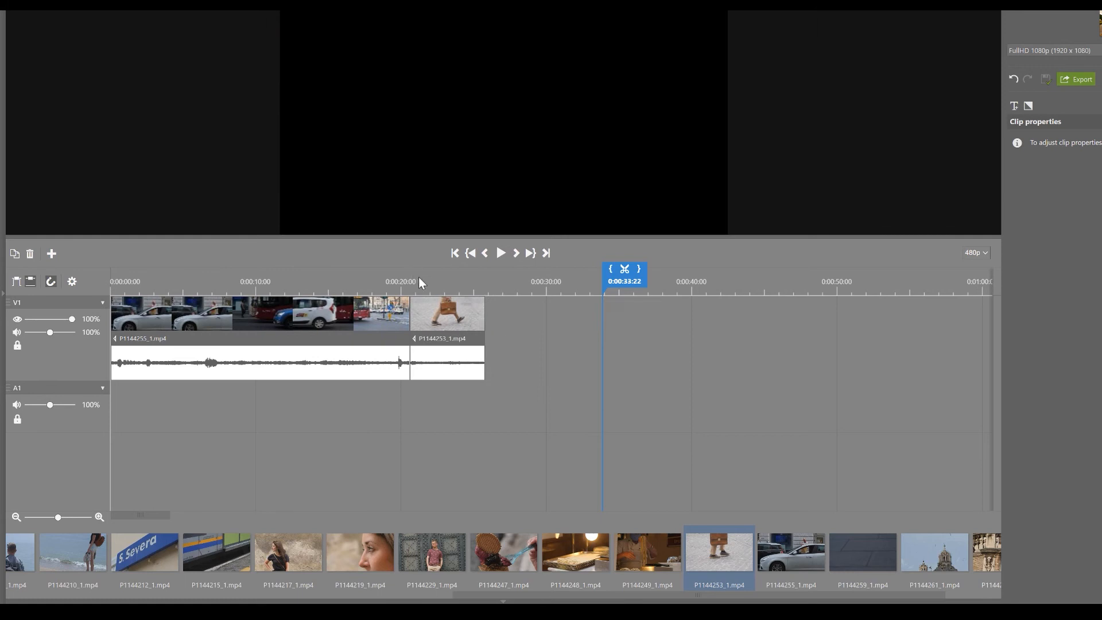
- Move the playhead back into the first clip at 0:00:17:13
drag(625, 280, 390, 300)
key(Left)
key(Left)
key(Left)
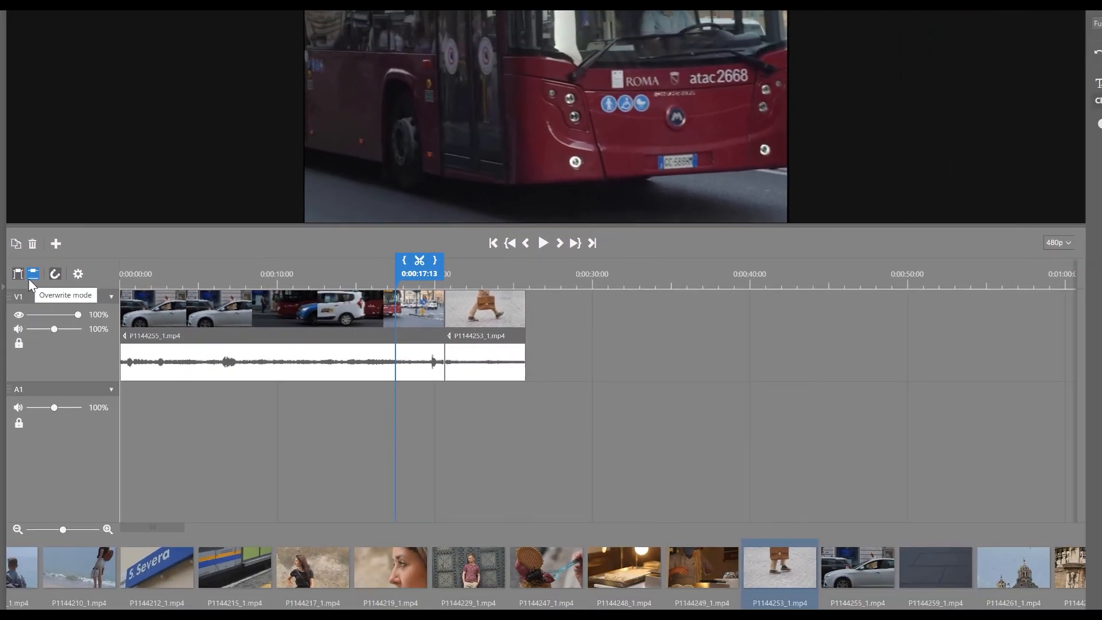
- Try placing P1144261_1.mp4 between the two timeline clips in insert mode and undo it
drag(1013, 567, 432, 308)
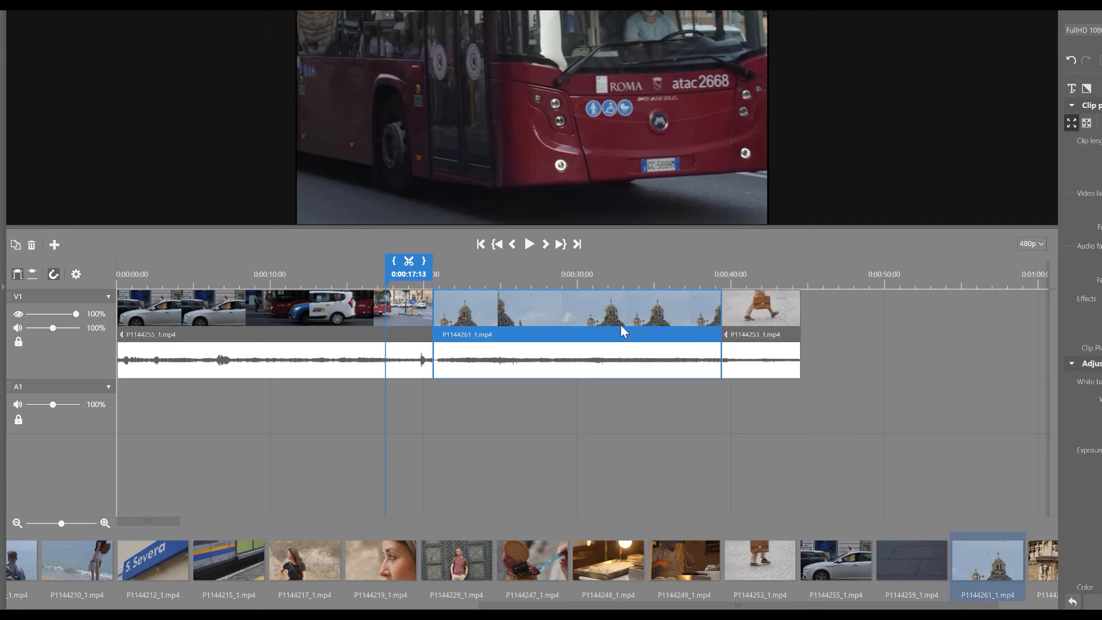
key(ctrl+z)
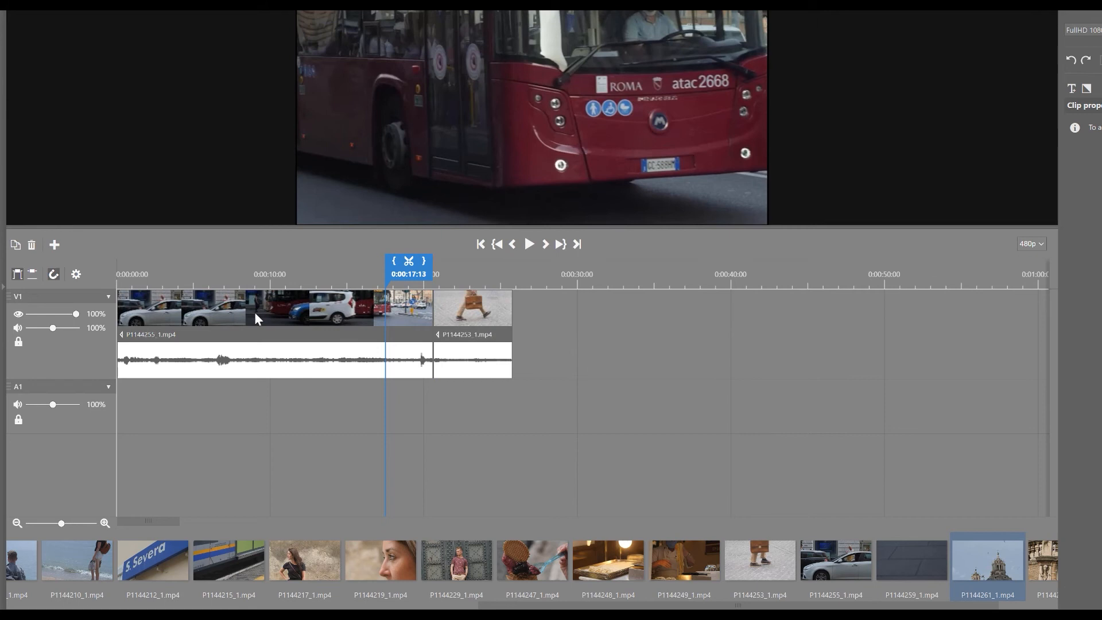
- Try placing P1144261_1.mp4 after the first clip in overwrite mode and undo the placement
click(33, 275)
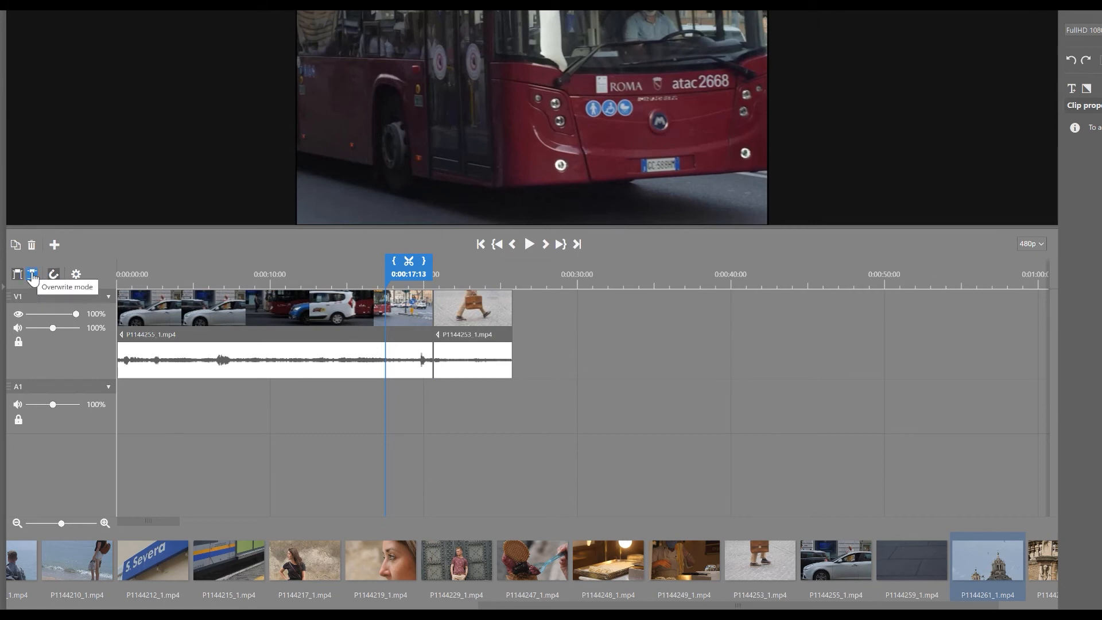
drag(986, 562, 436, 313)
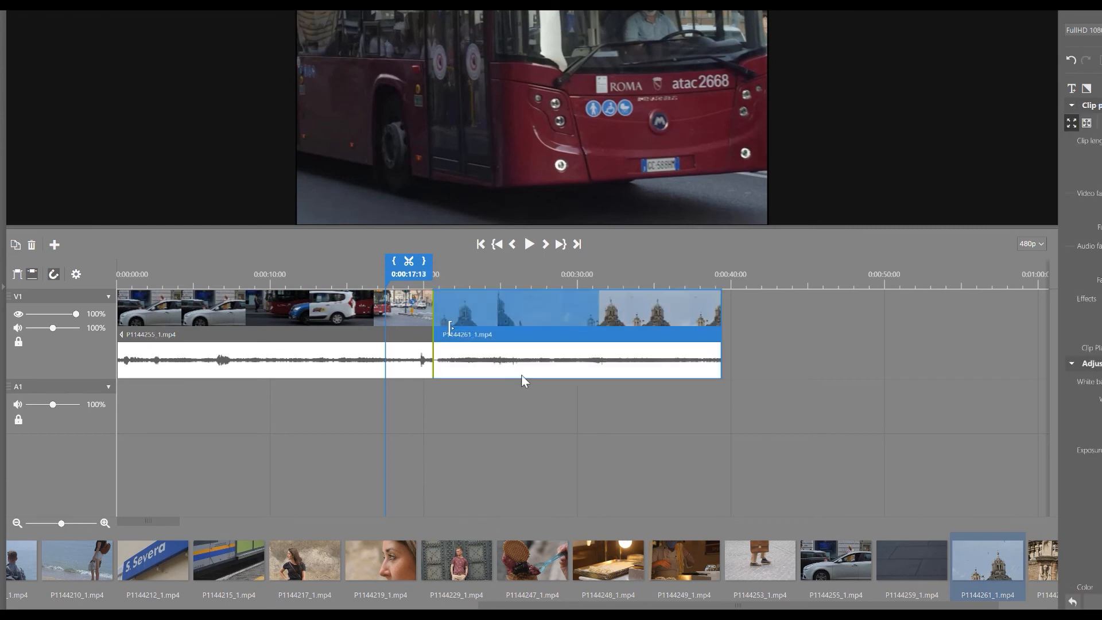
click(652, 427)
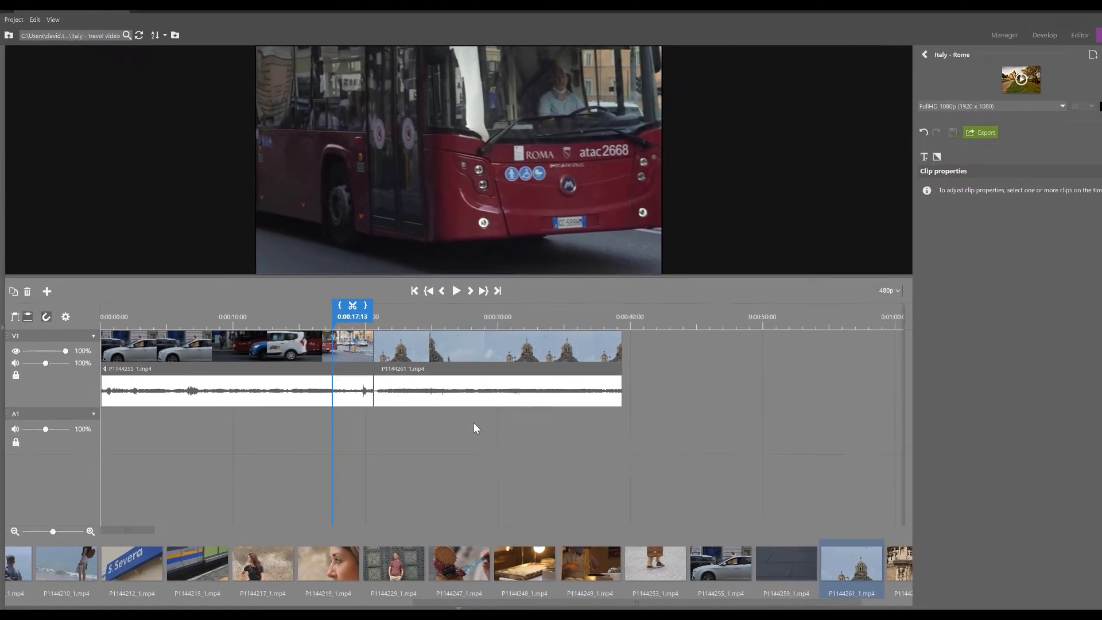
key(ctrl+z)
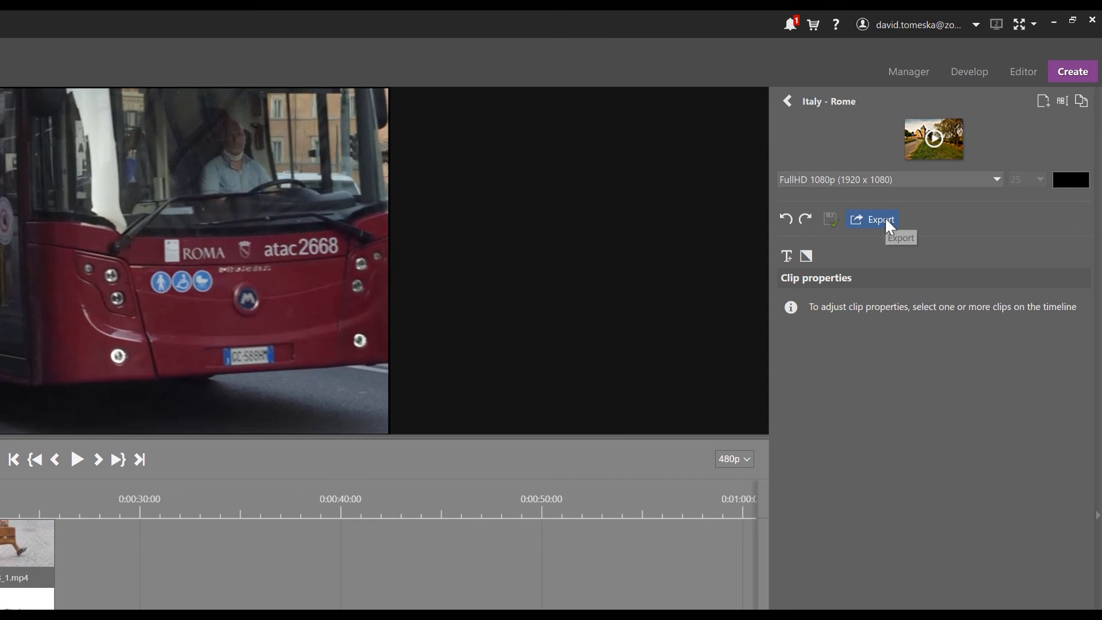
- Start exporting the project as the MP4 video Italy - Rome in the Videos folder and review the resolution and FPS options
click(954, 144)
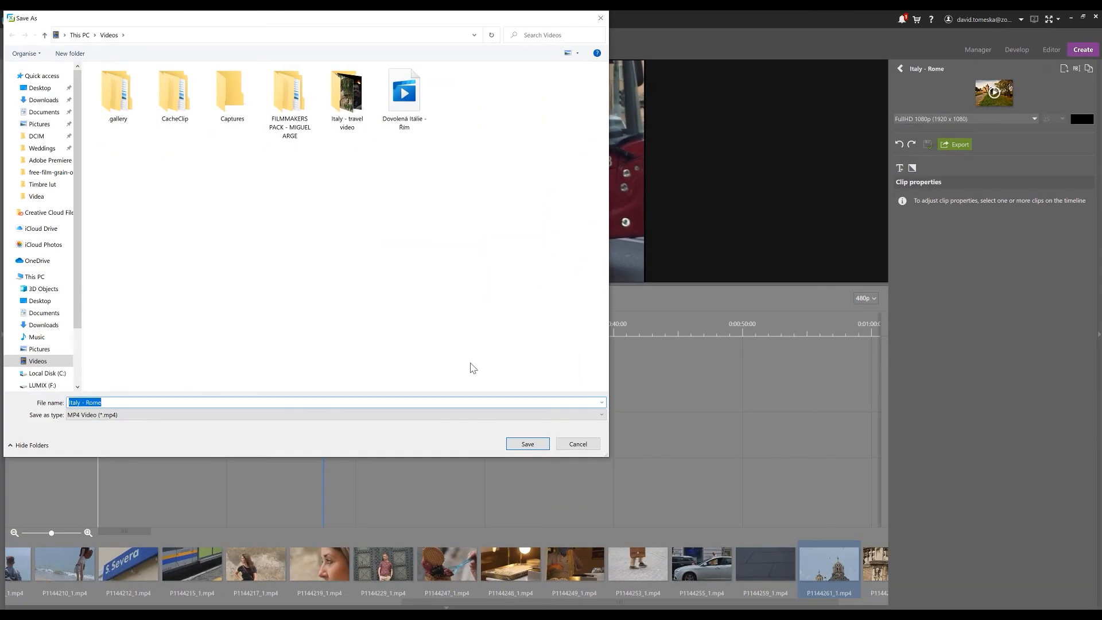
click(526, 443)
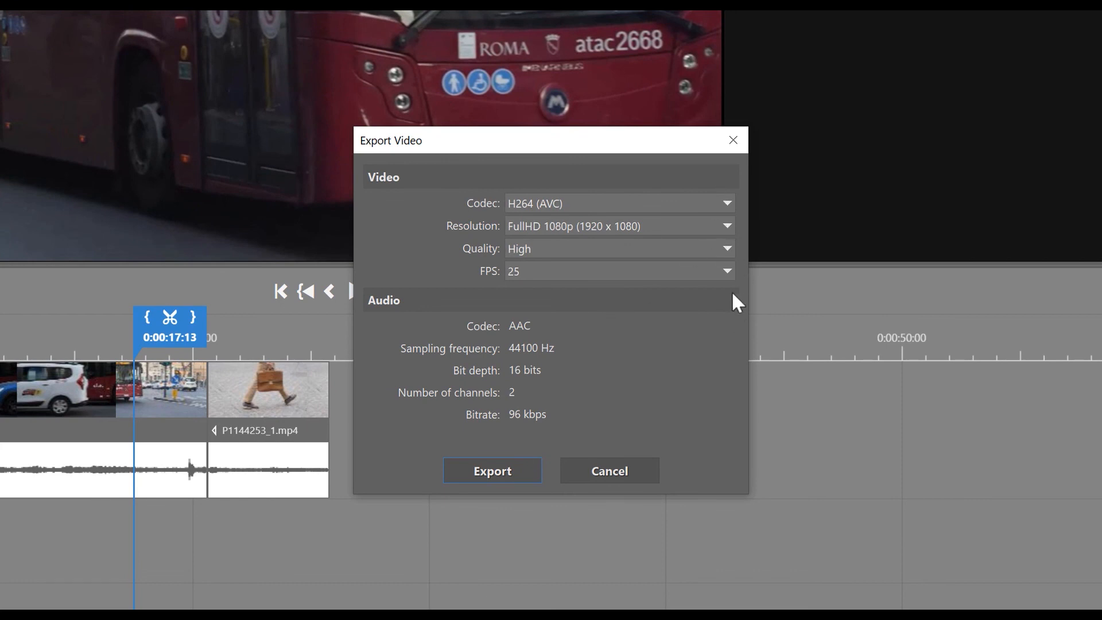
click(723, 226)
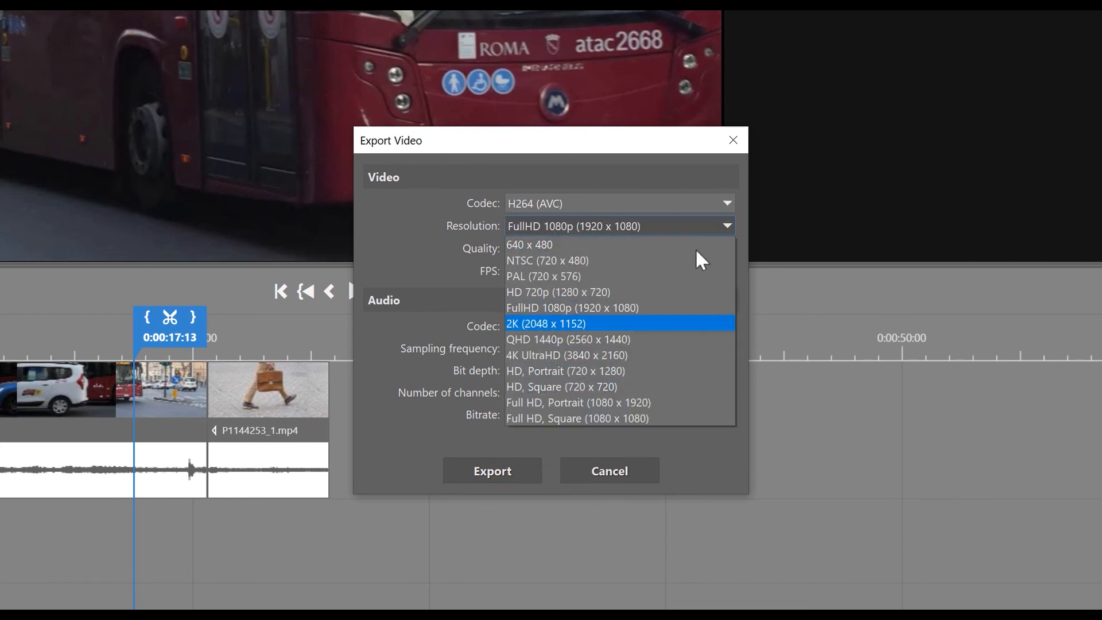
click(724, 219)
click(721, 271)
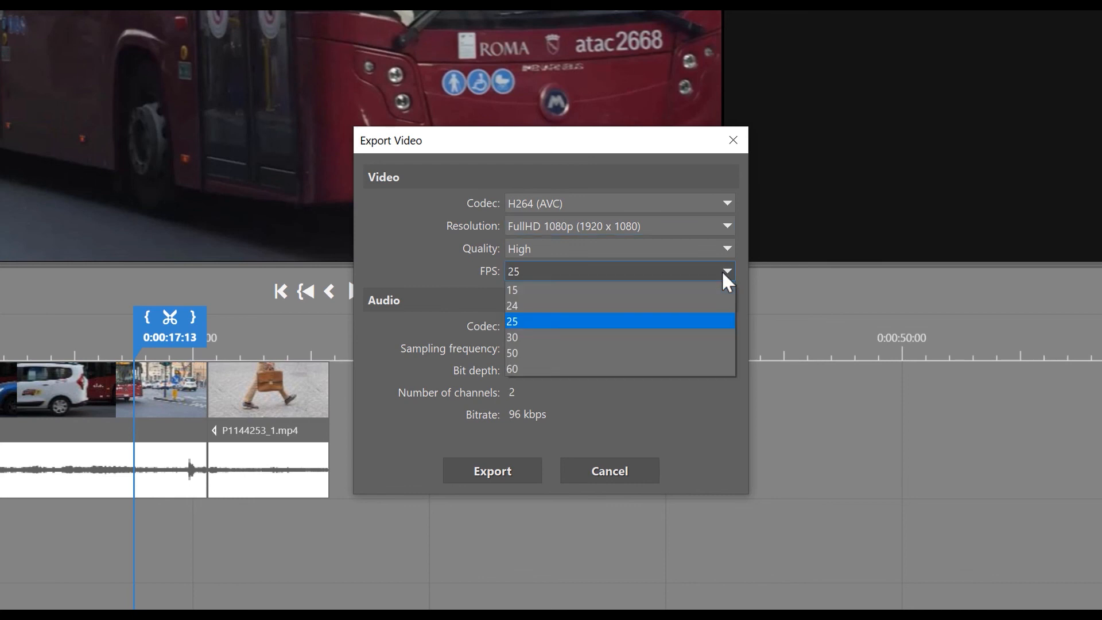
click(720, 271)
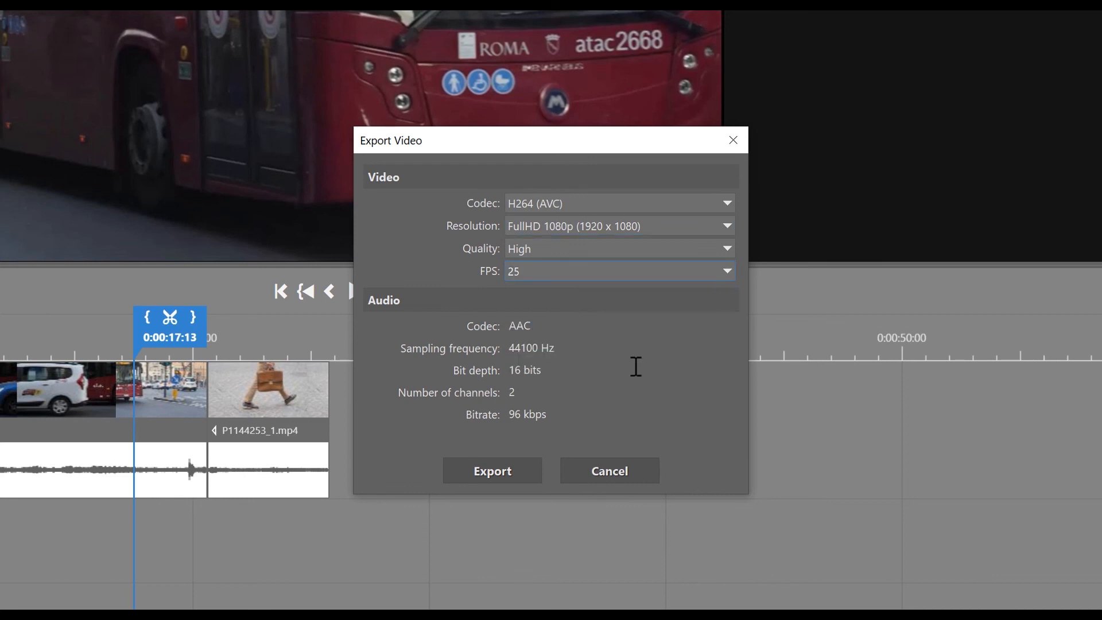